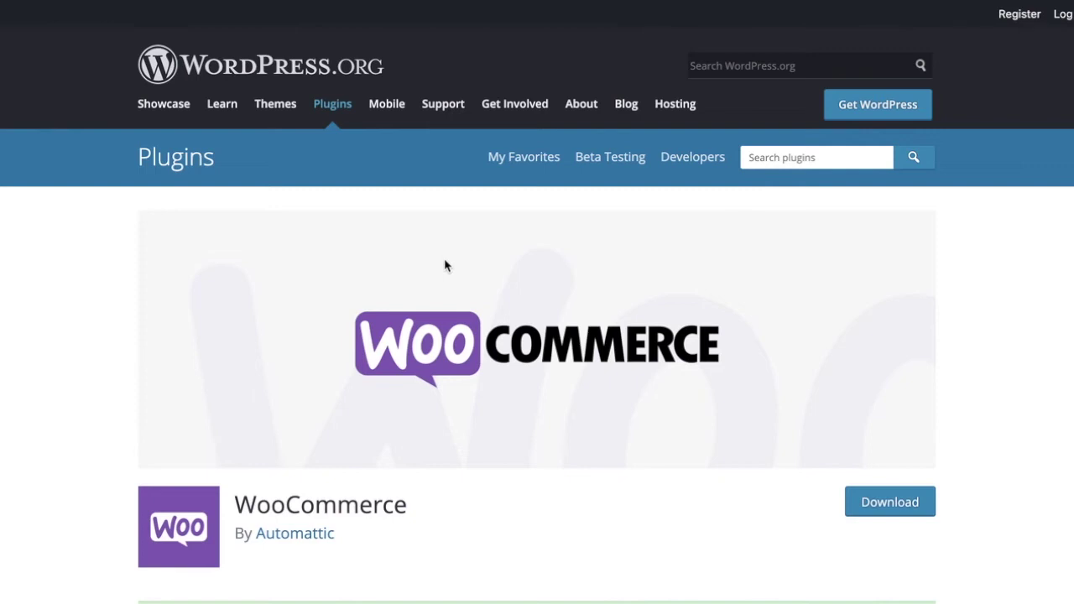
pyautogui.click(918, 502)
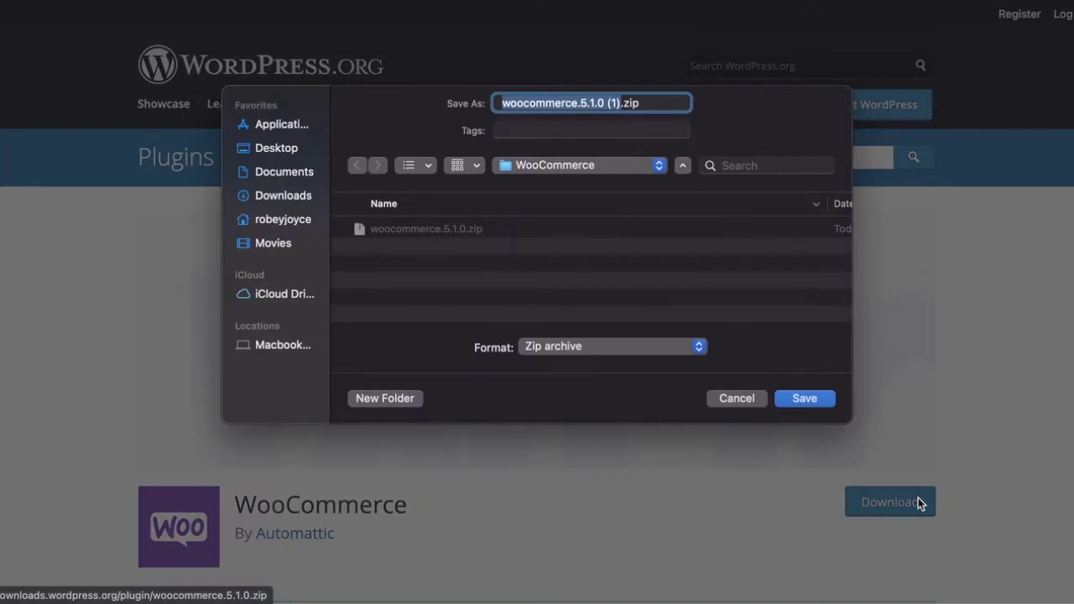
pyautogui.click(429, 235)
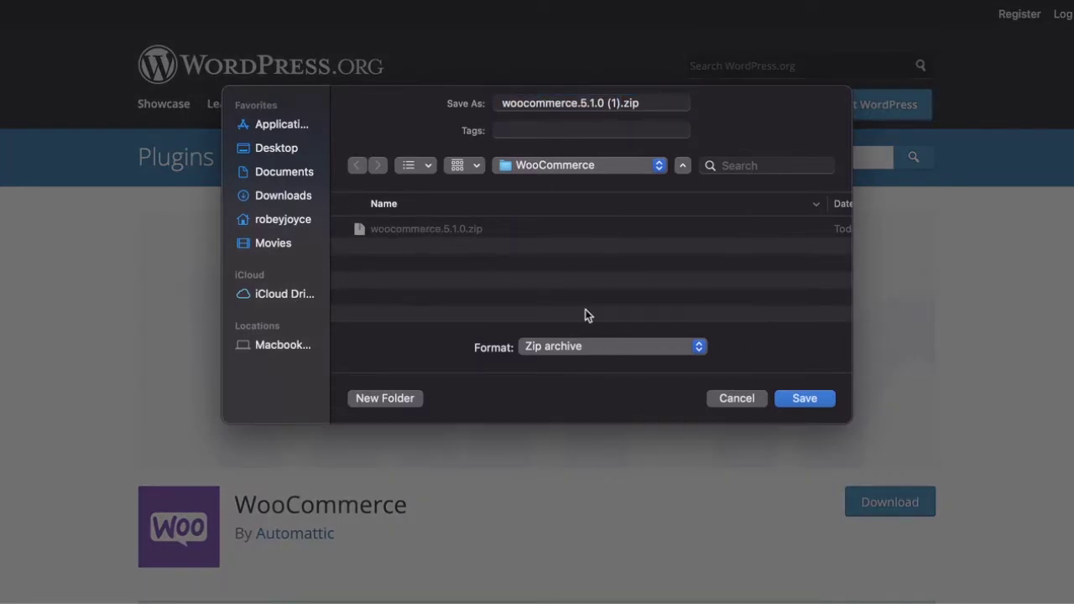
pyautogui.click(726, 406)
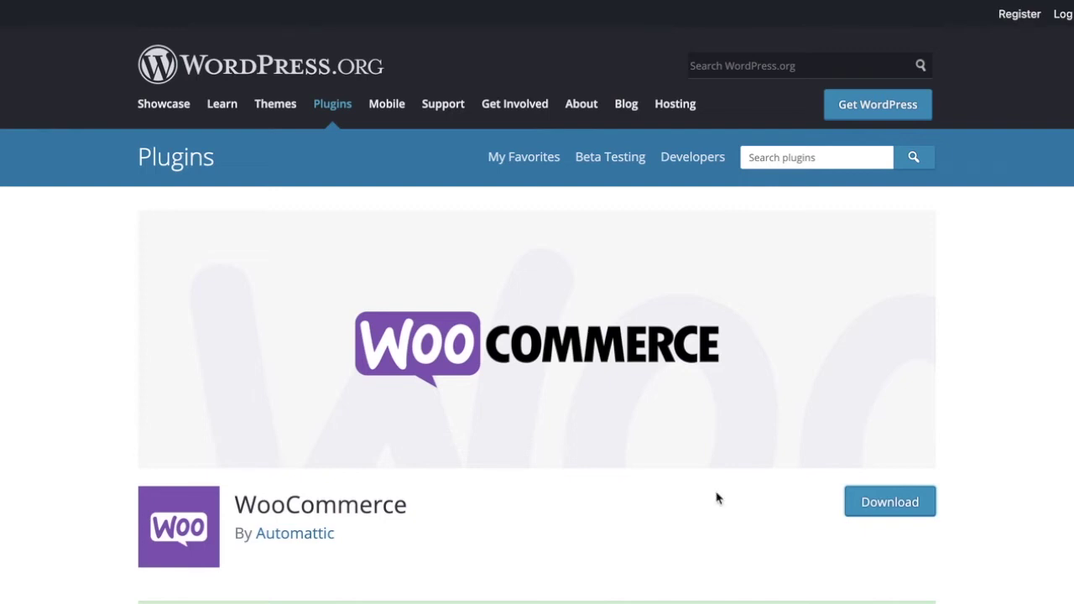
# Step: Switch to Finder, extract woocommerce.5.1.0.zip and open the sample-data folder inside the extracted woocommerce folder
pyautogui.moveTo(746, 601)
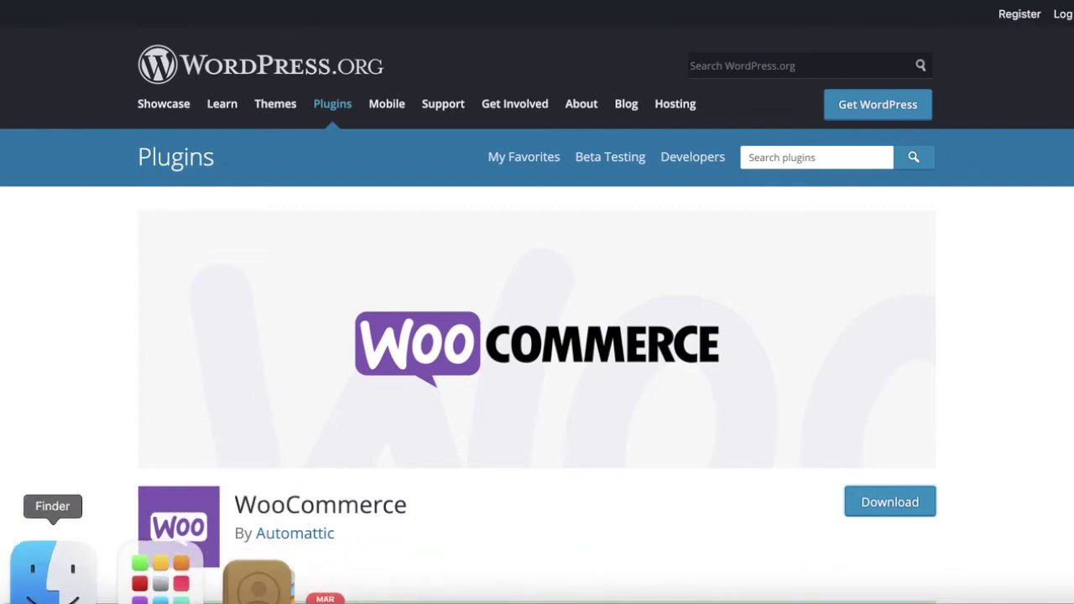
pyautogui.click(48, 577)
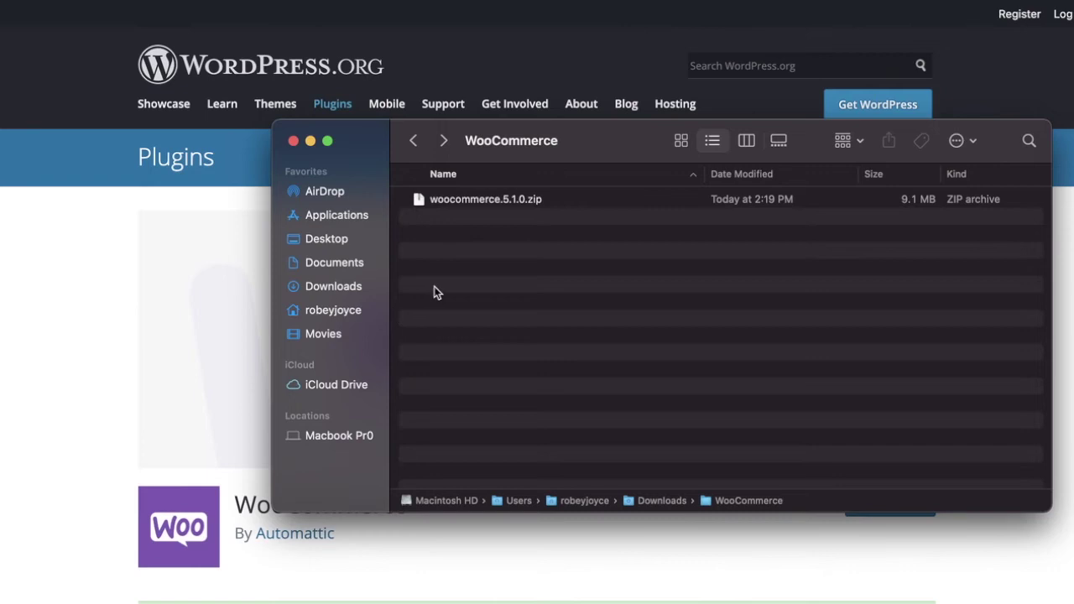
pyautogui.doubleClick(478, 200)
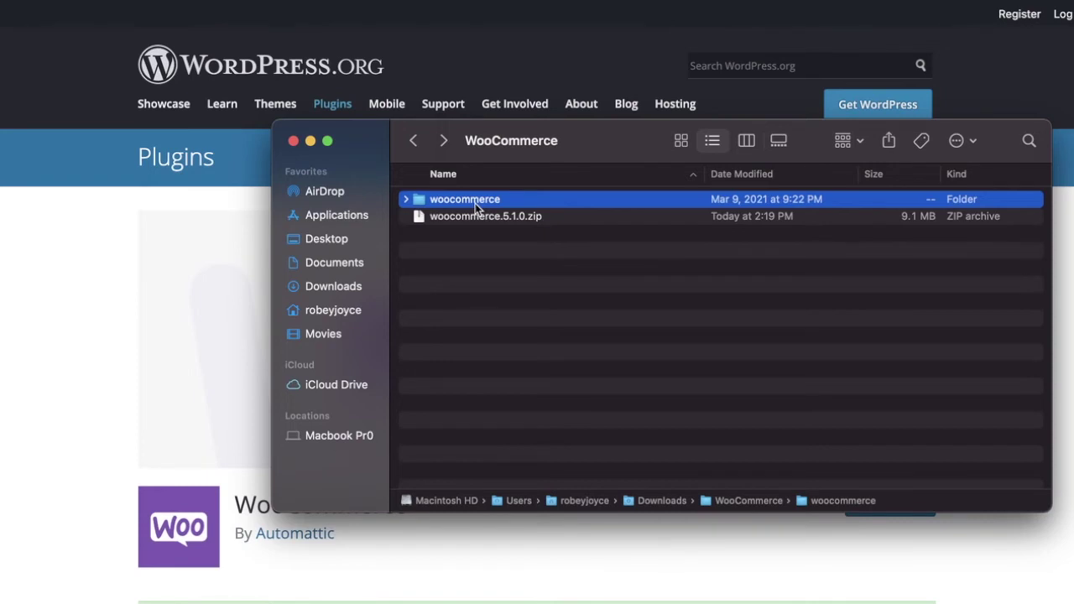
pyautogui.doubleClick(476, 204)
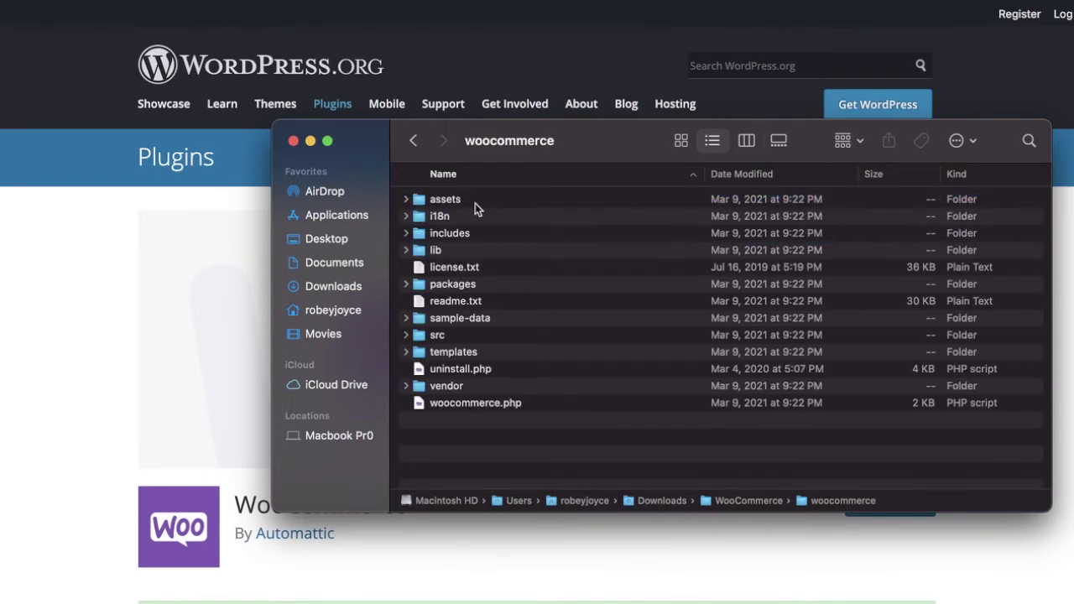
pyautogui.click(458, 323)
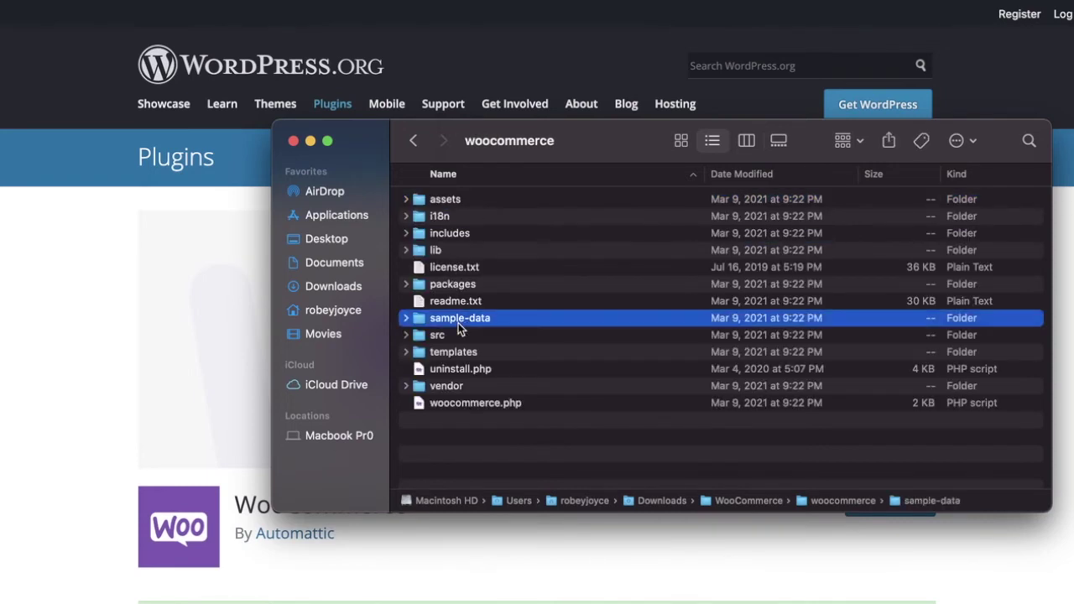
pyautogui.doubleClick(542, 320)
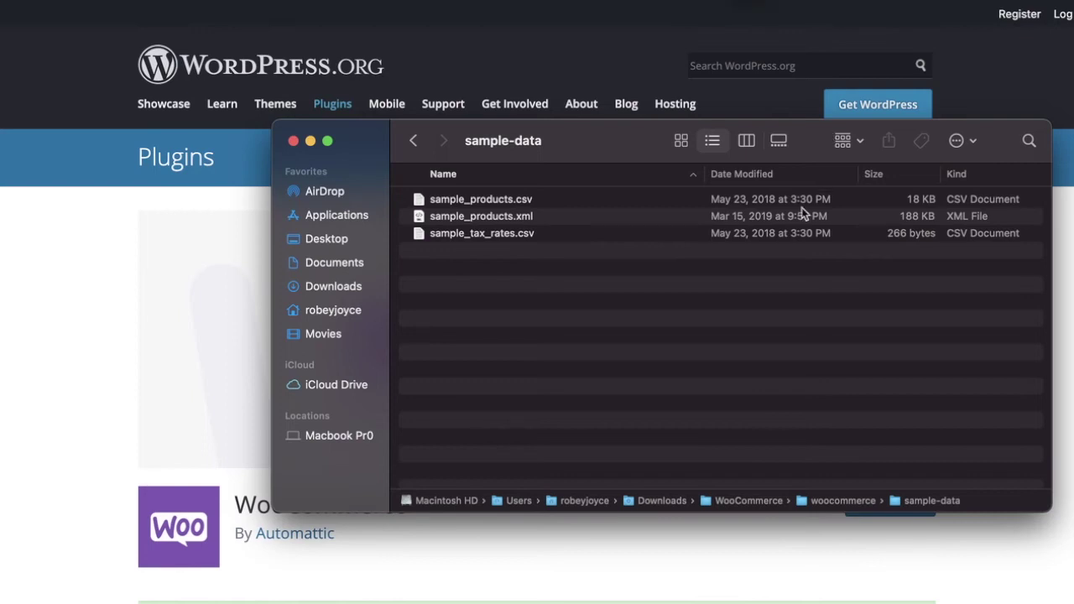
pyautogui.press('super+w')
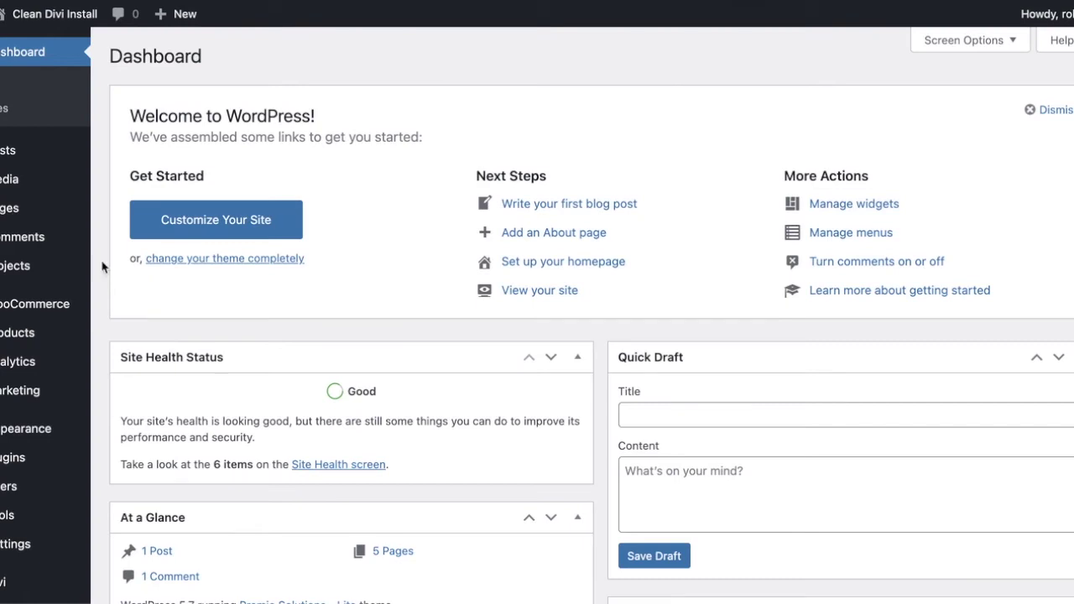
# Step: In the WordPress dashboard, go to the store's products and start a product import
pyautogui.moveTo(17, 334)
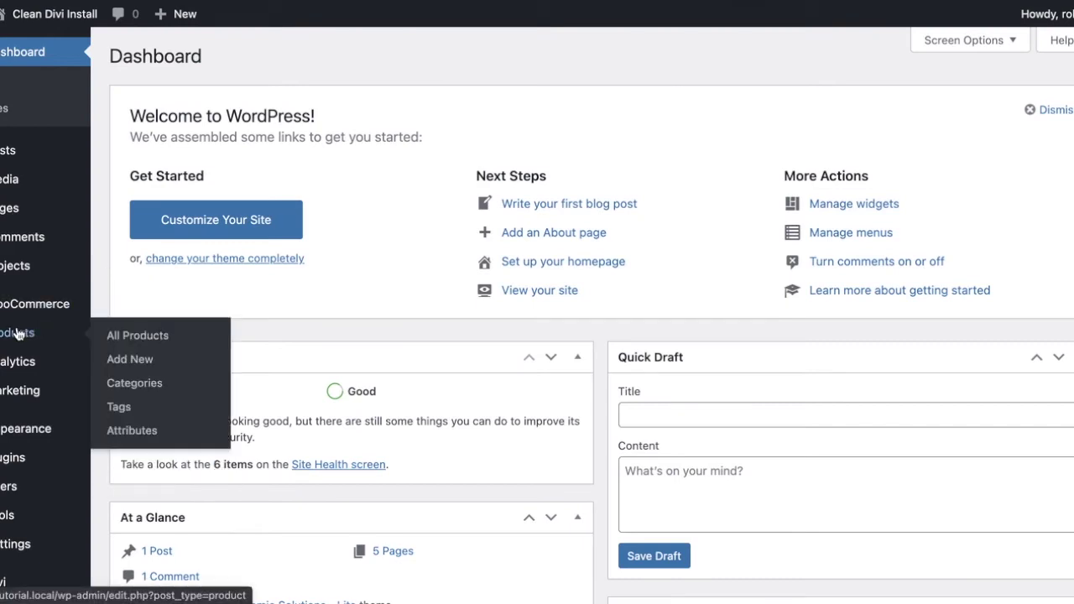
pyautogui.click(18, 334)
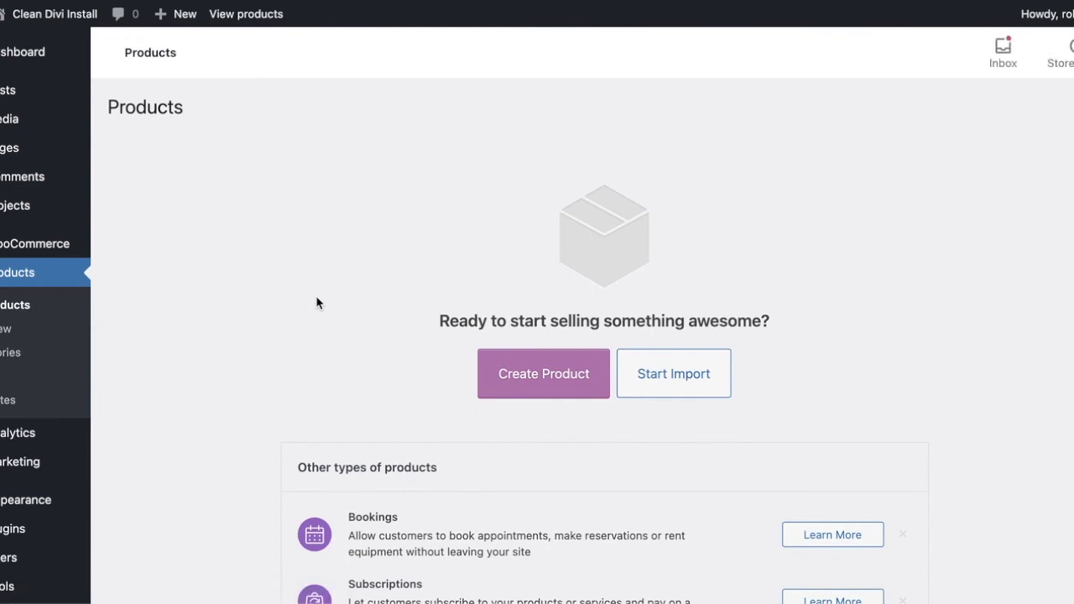
pyautogui.click(717, 387)
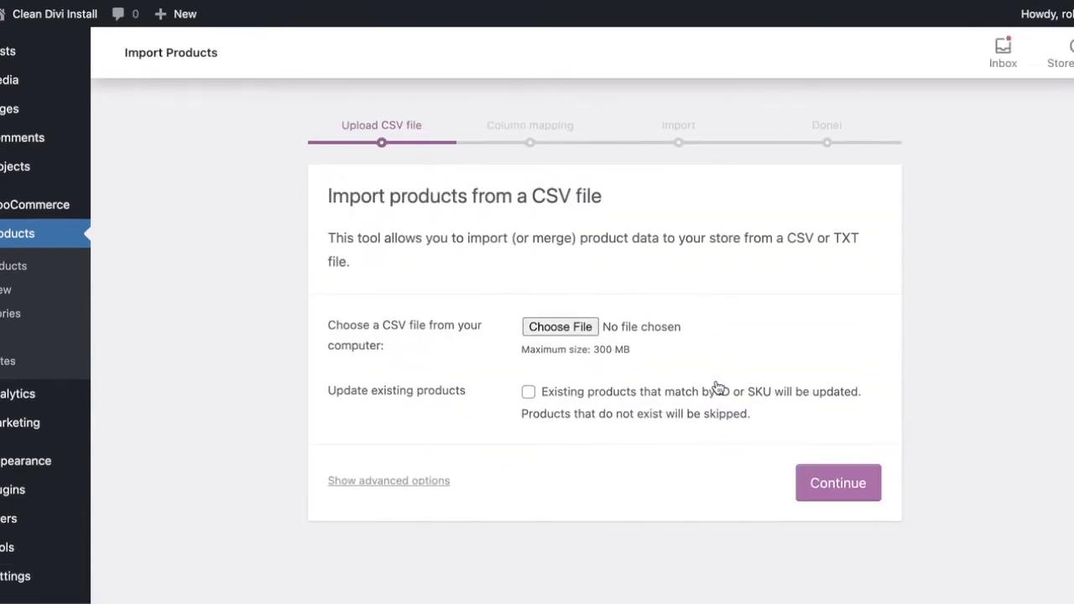
# Step: Choose sample_products.csv from the sample-data folder of the extracted woocommerce folder as the import file
pyautogui.click(578, 333)
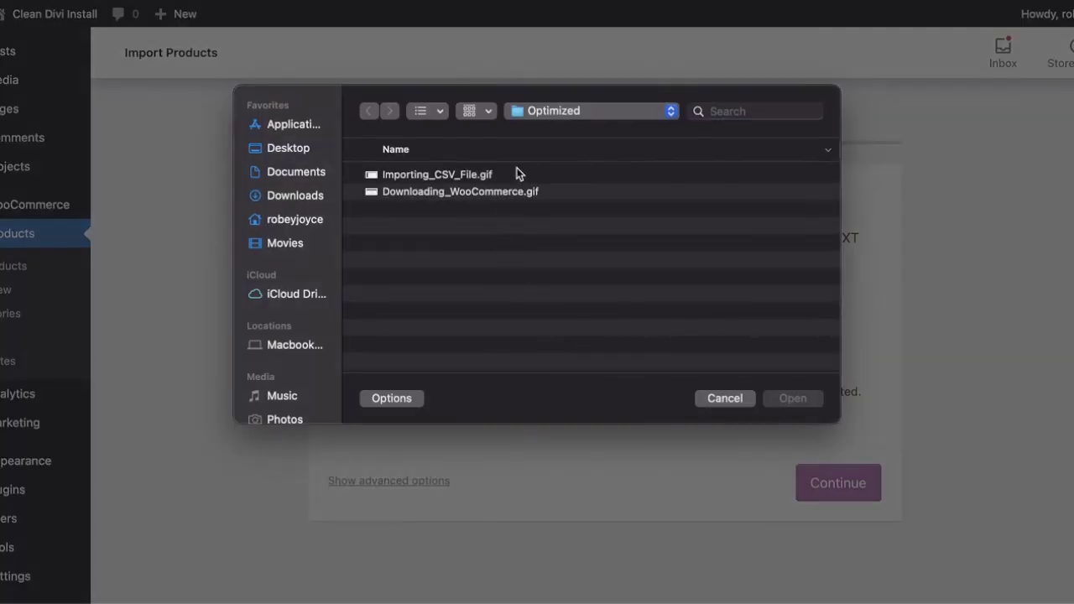
pyautogui.click(539, 118)
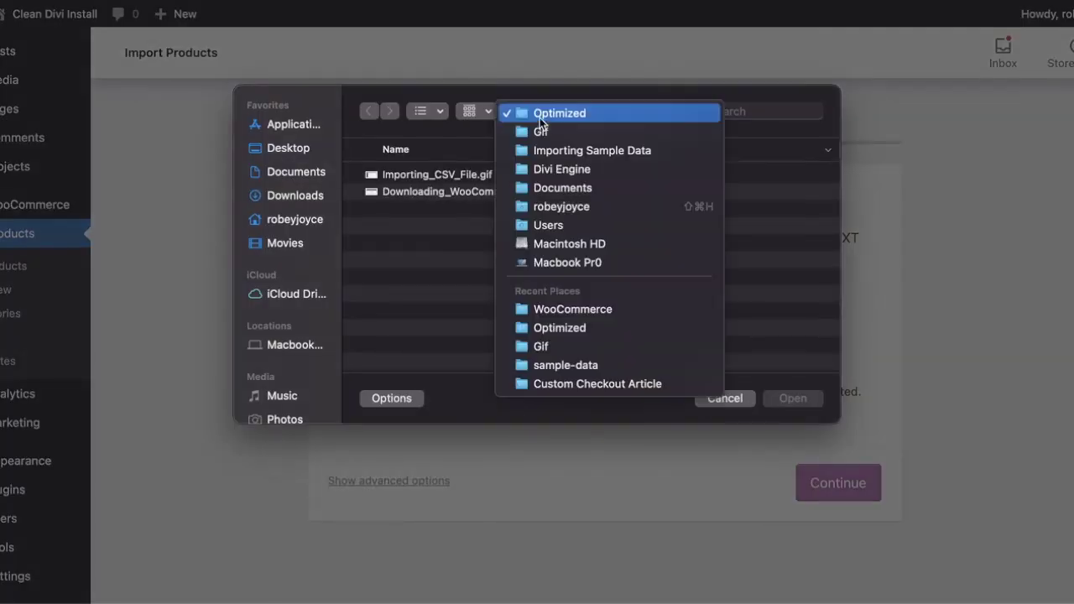
pyautogui.click(542, 308)
pyautogui.doubleClick(426, 195)
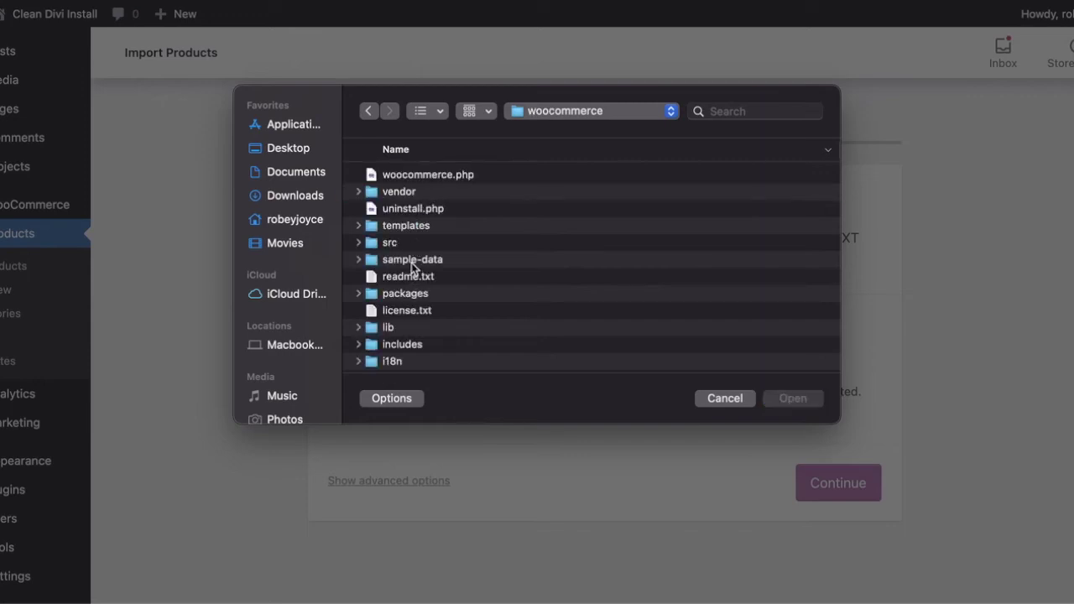
pyautogui.doubleClick(411, 264)
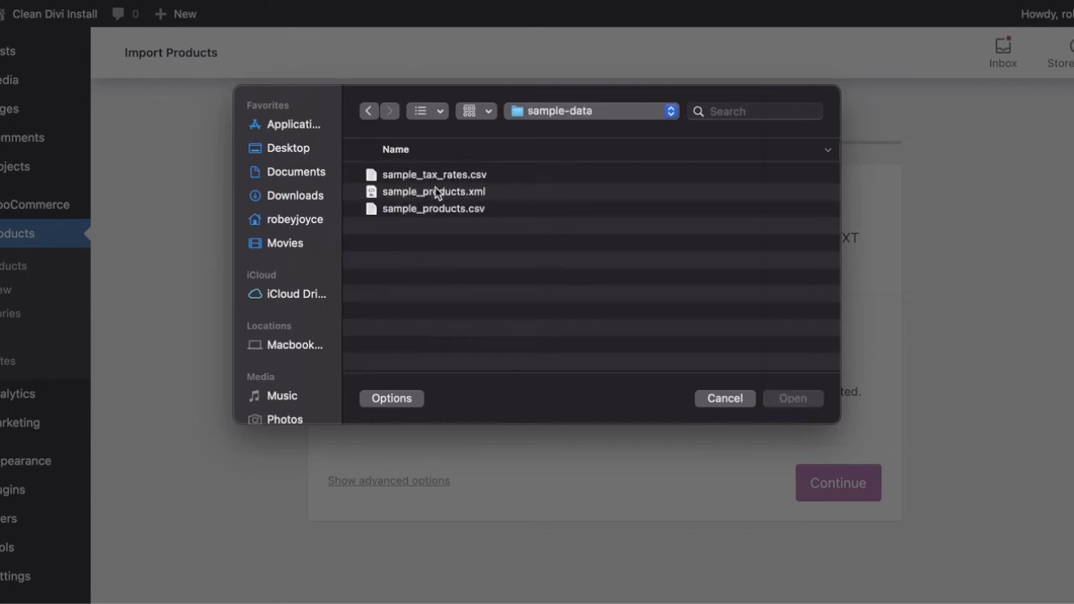
pyautogui.click(461, 215)
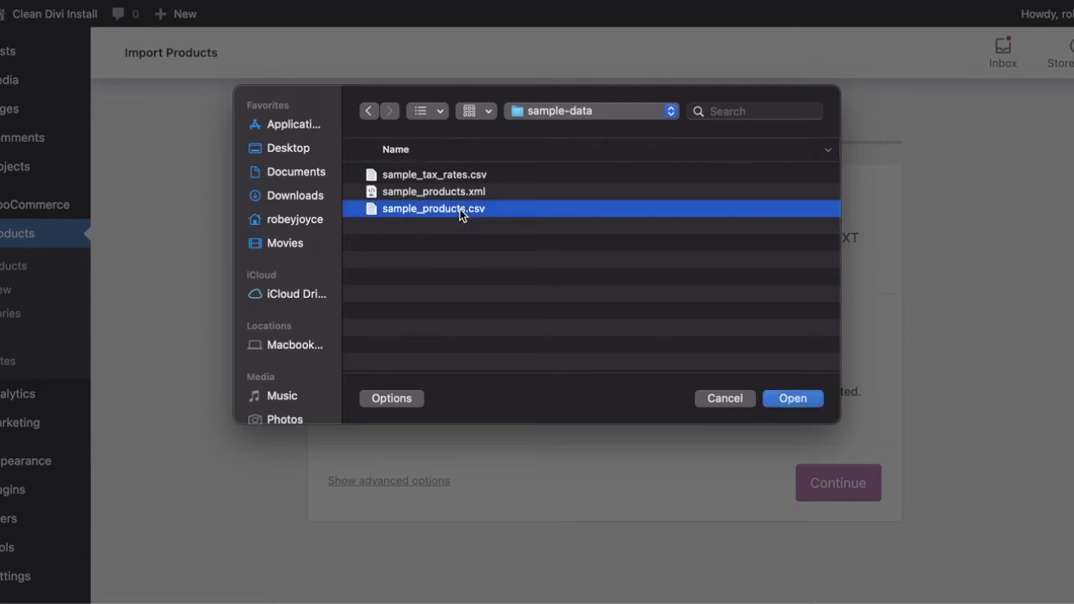
pyautogui.doubleClick(460, 209)
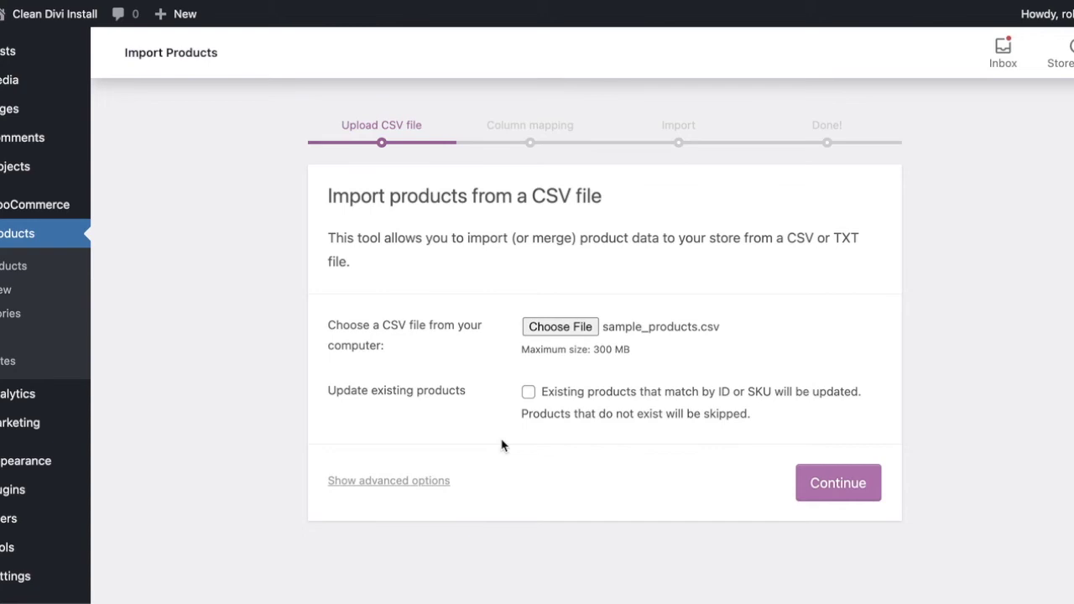
# Step: Continue to the column mapping, review the CSV fields, keep the default mappings and run the importer
pyautogui.click(815, 486)
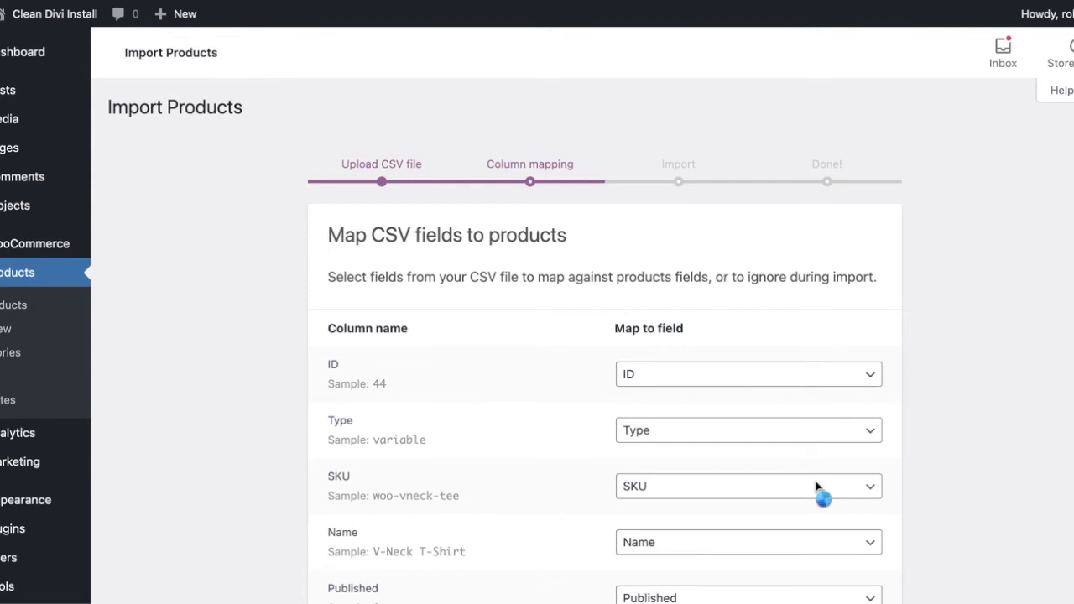
pyautogui.scroll(-3, 820, 495)
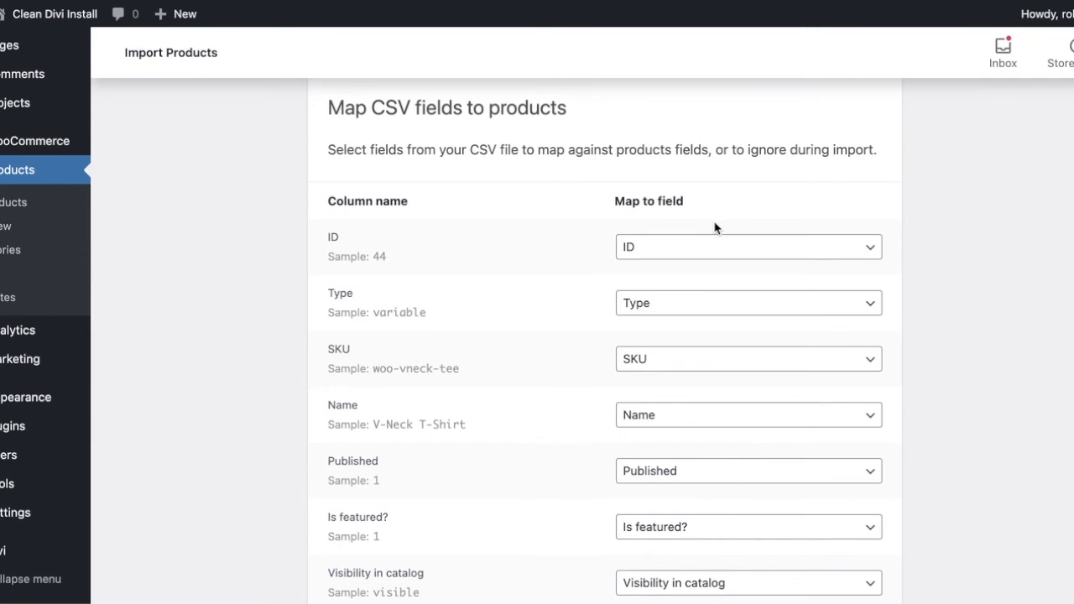
pyautogui.scroll(-5, 715, 229)
pyautogui.scroll(-3, 715, 228)
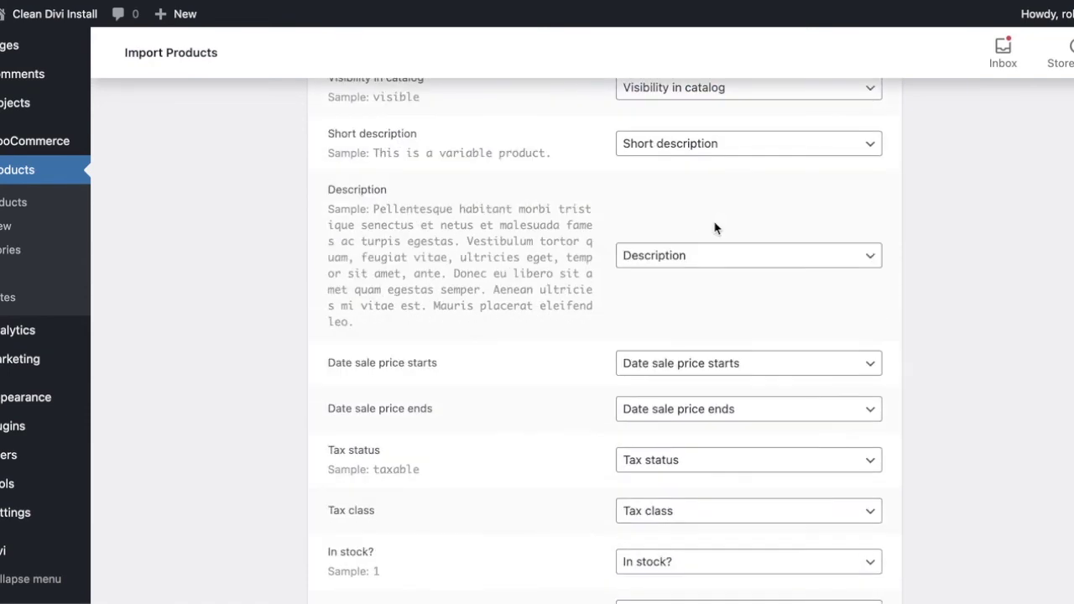
pyautogui.scroll(-10, 715, 228)
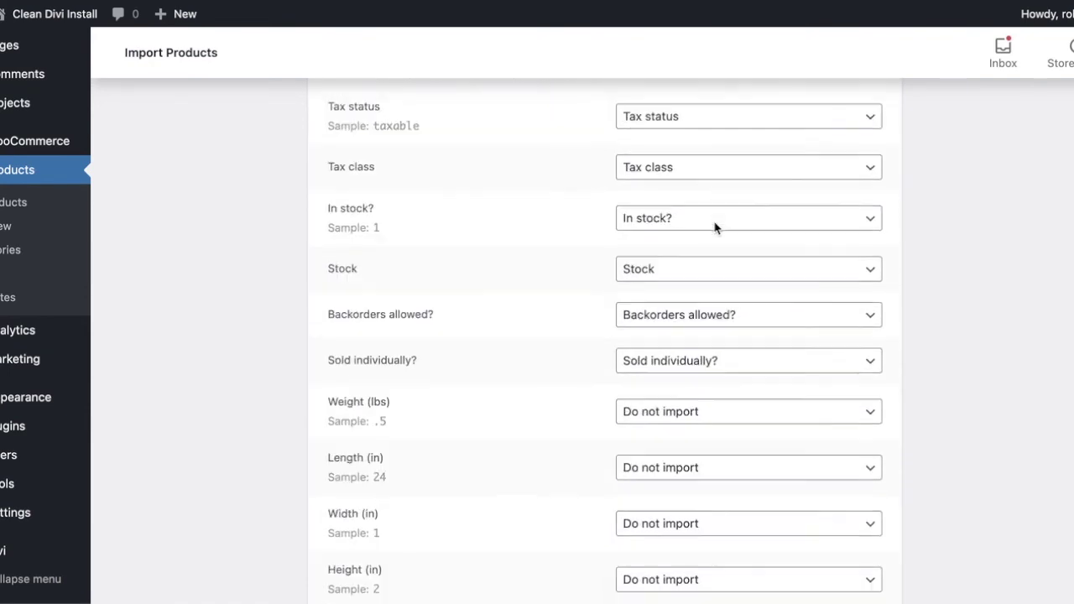
pyautogui.scroll(-12, 715, 228)
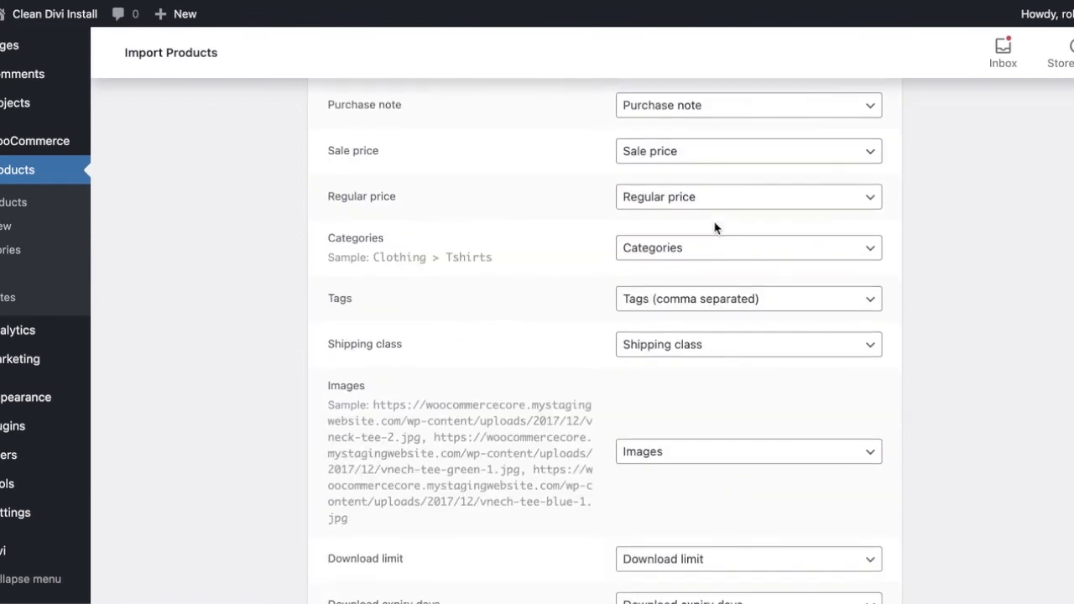
pyautogui.scroll(-1, 714, 227)
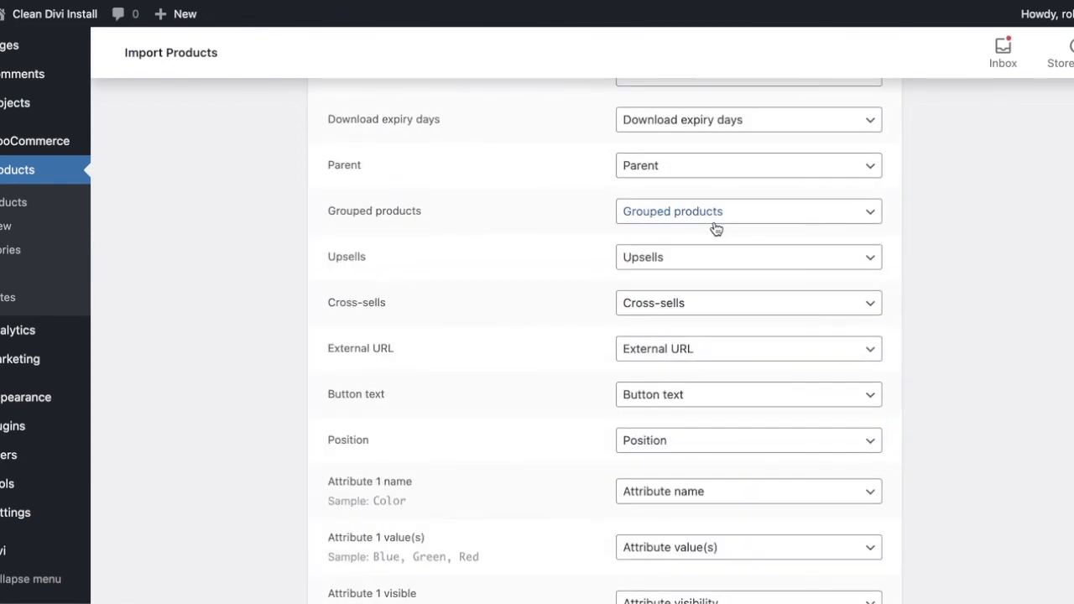
pyautogui.scroll(-11, 716, 228)
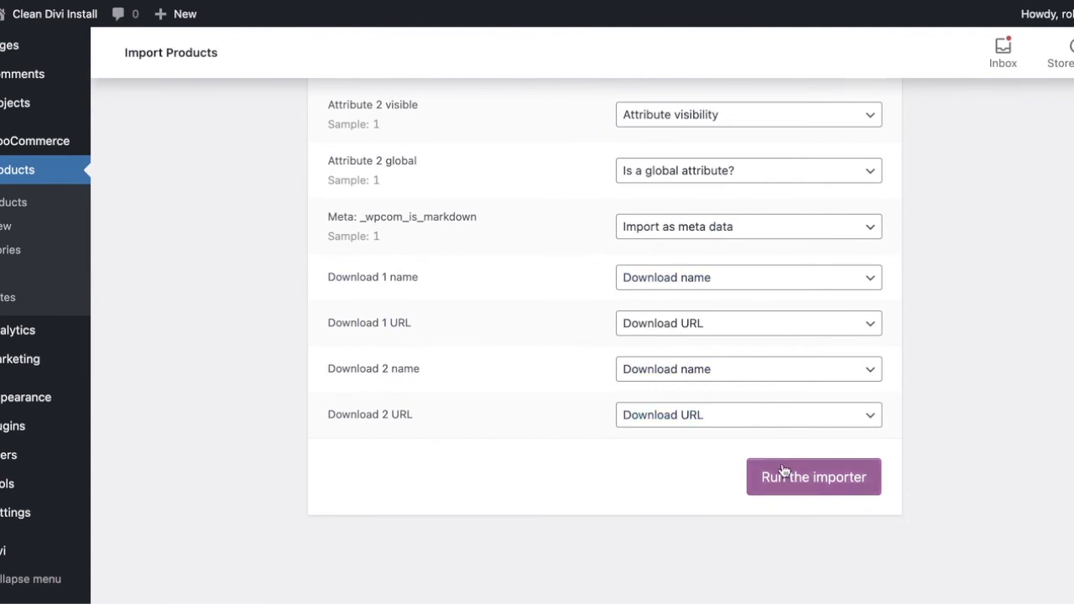
pyautogui.click(855, 484)
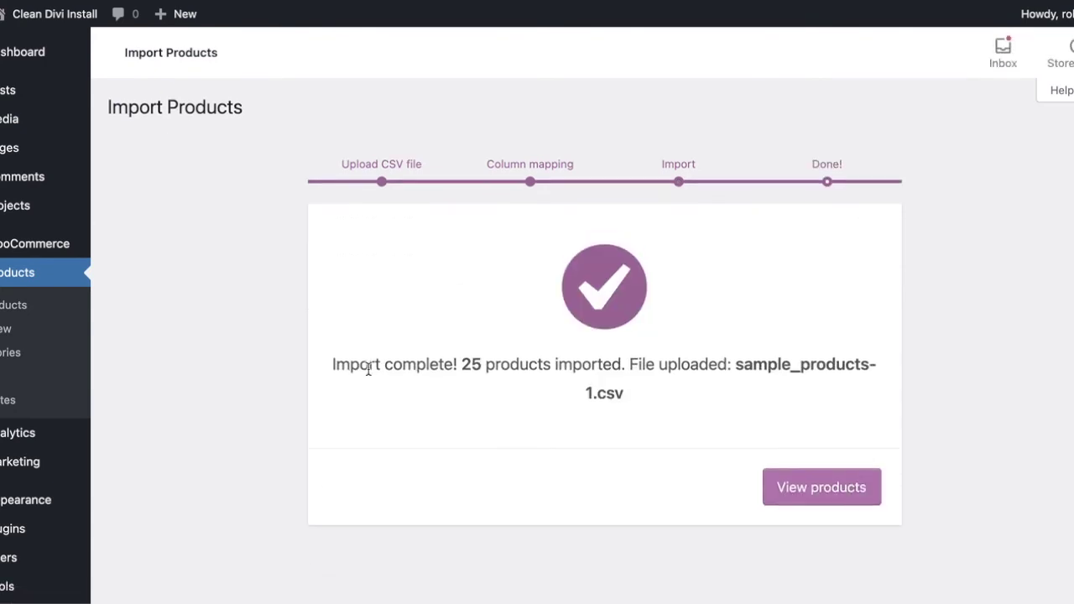
# Step: View the imported products, reload the storefront's Shop page and look through its product listing
pyautogui.click(830, 497)
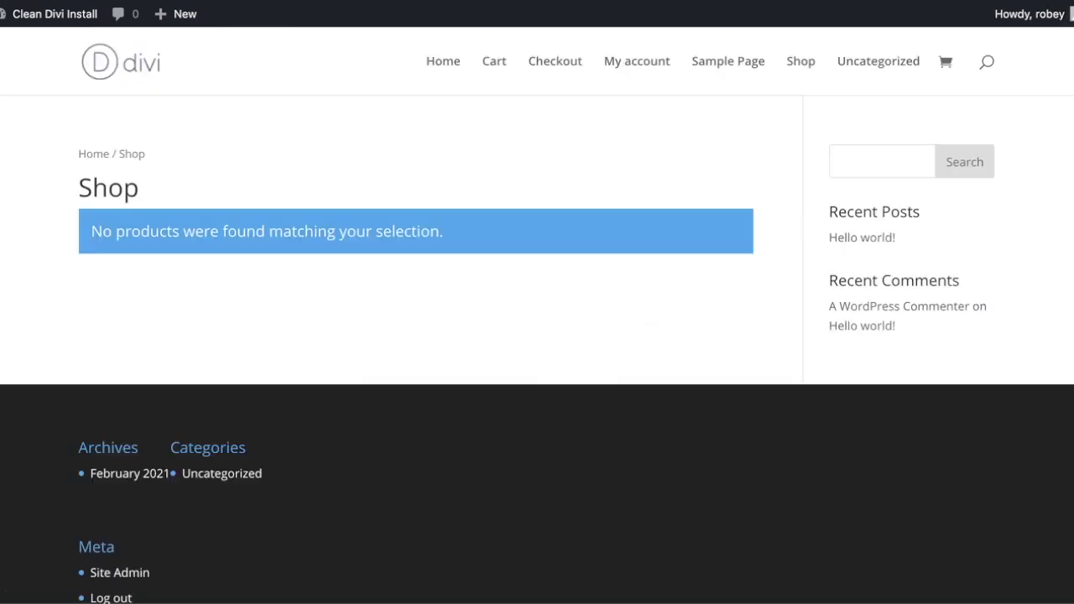
pyautogui.press('super+r')
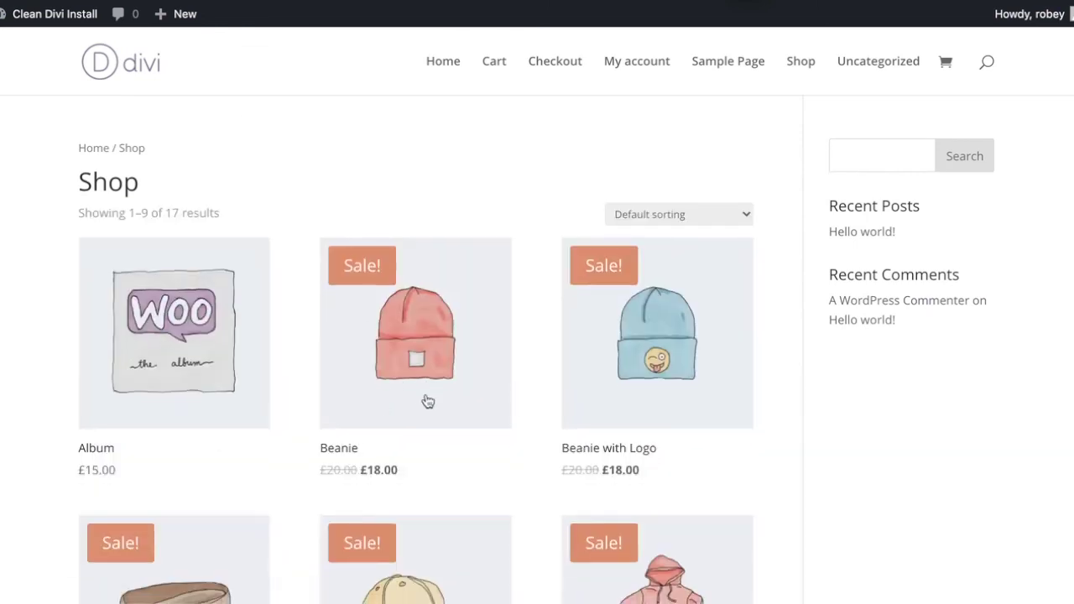
pyautogui.scroll(-10, 427, 400)
pyautogui.scroll(5, 426, 400)
pyautogui.scroll(5, 427, 400)
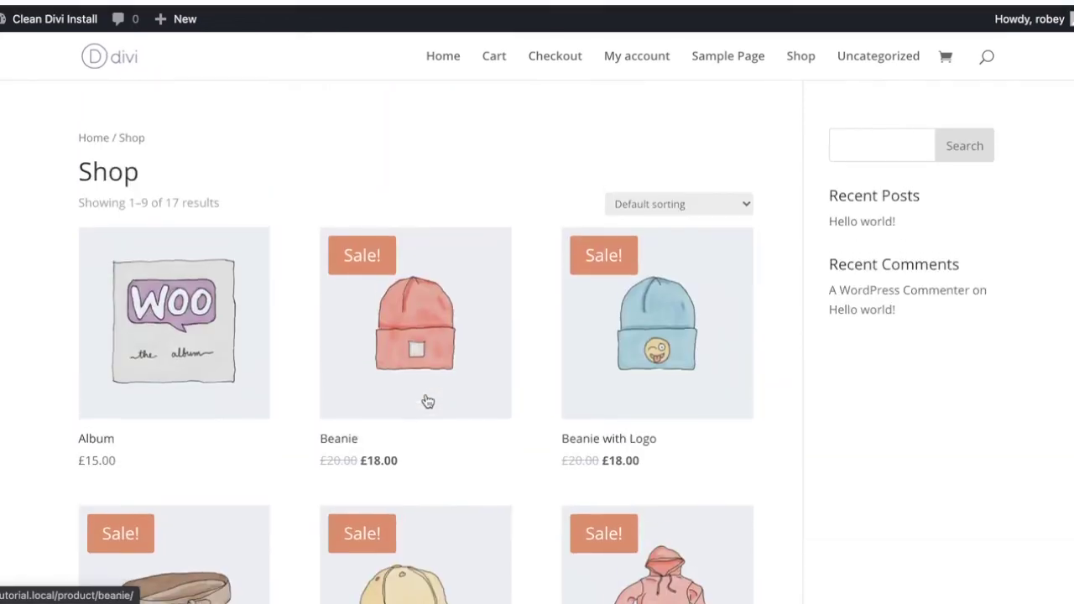